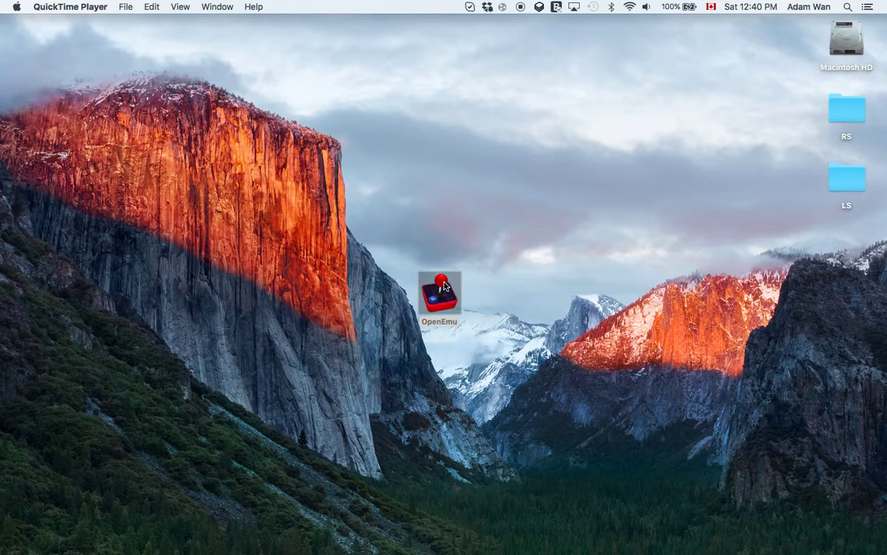
Step: Open the OpenEmu app from the desktop
click(471, 262)
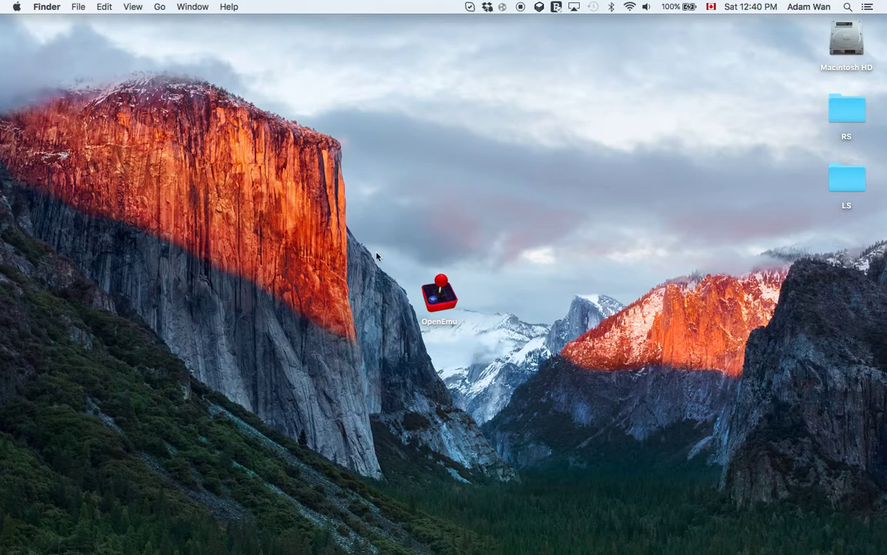
drag(376, 257, 504, 347)
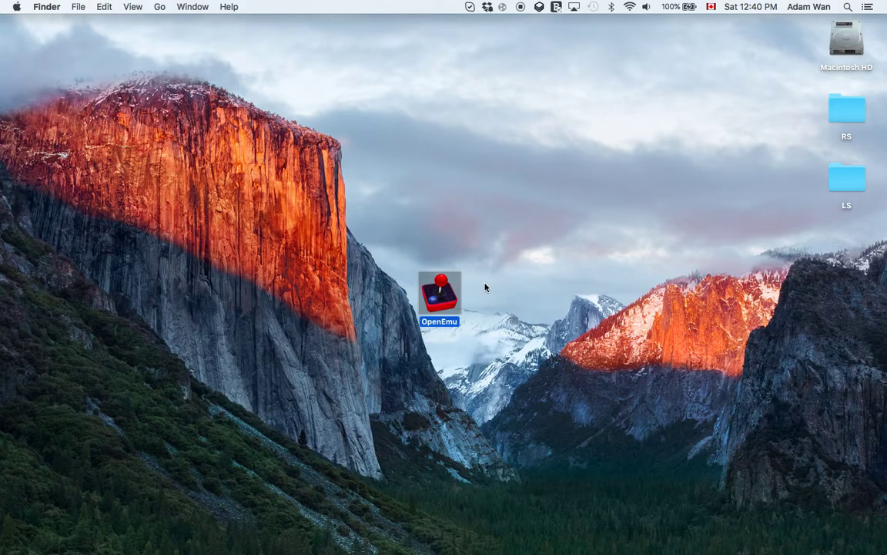
double_click(449, 291)
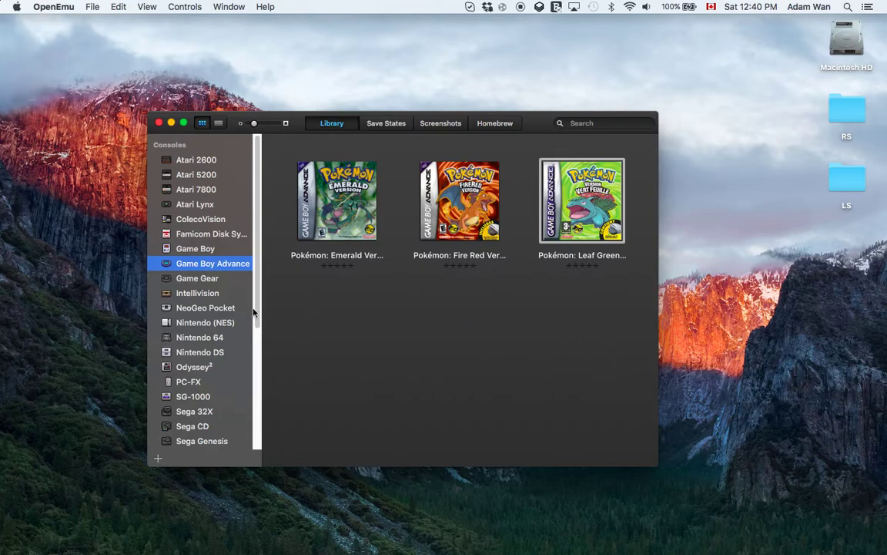
Step: Look through the list of supported consoles, view the Nintendo DS games, and return to the Game Boy Advance library
scroll(243, 289, down, 5)
scroll(245, 288, up, 5)
scroll(206, 364, down, 4)
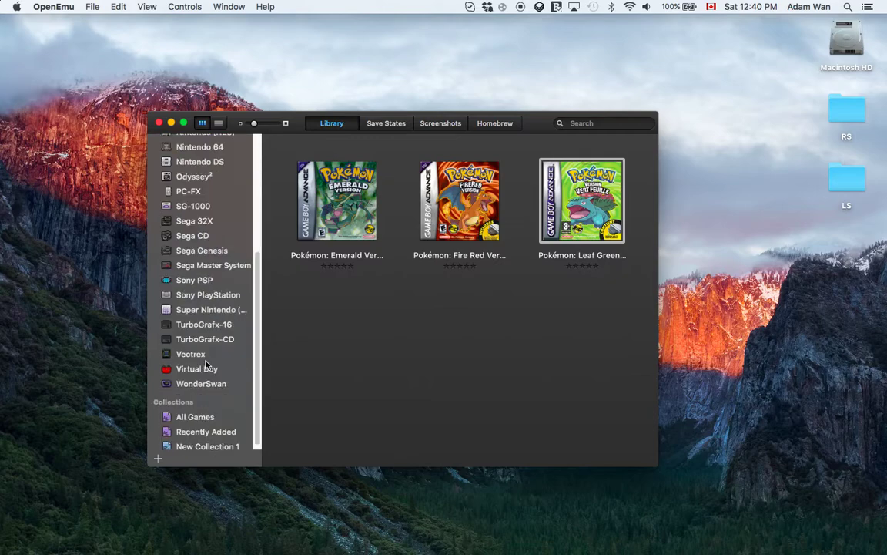
scroll(207, 284, up, 1)
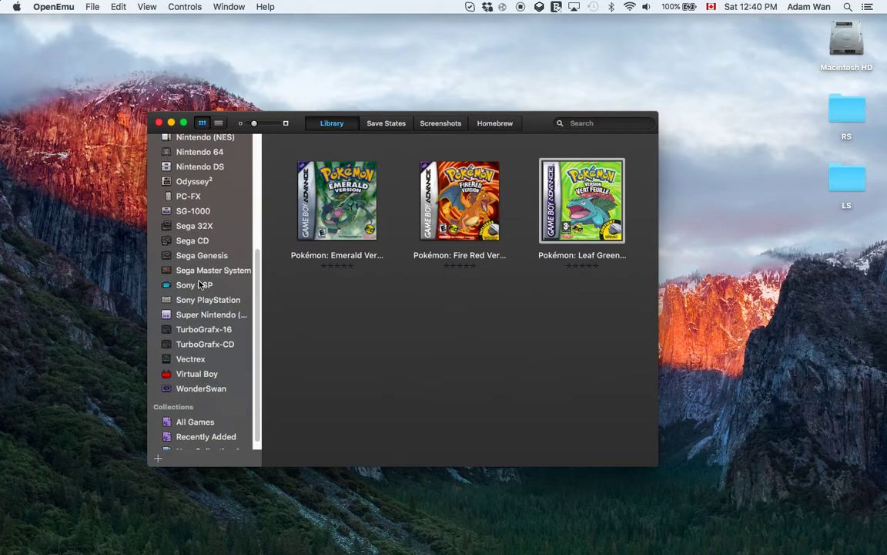
click(213, 173)
scroll(212, 231, up, 4)
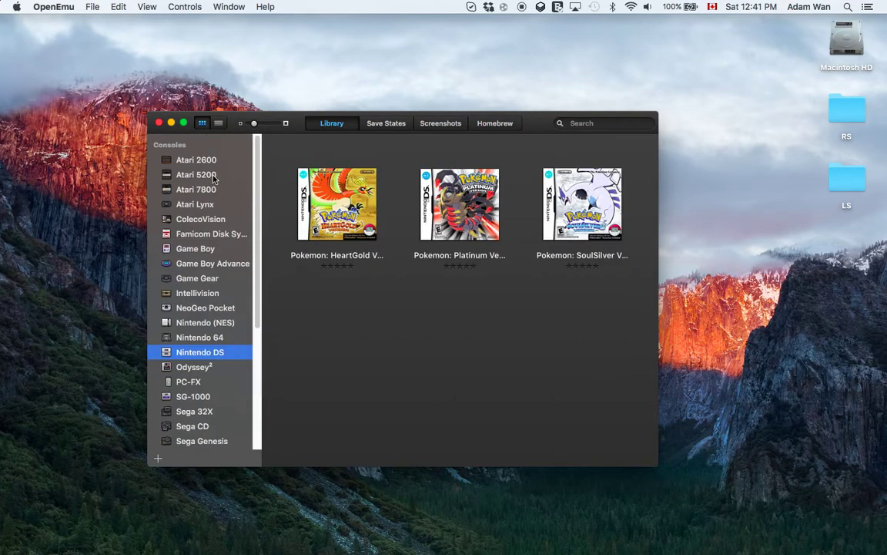
click(182, 263)
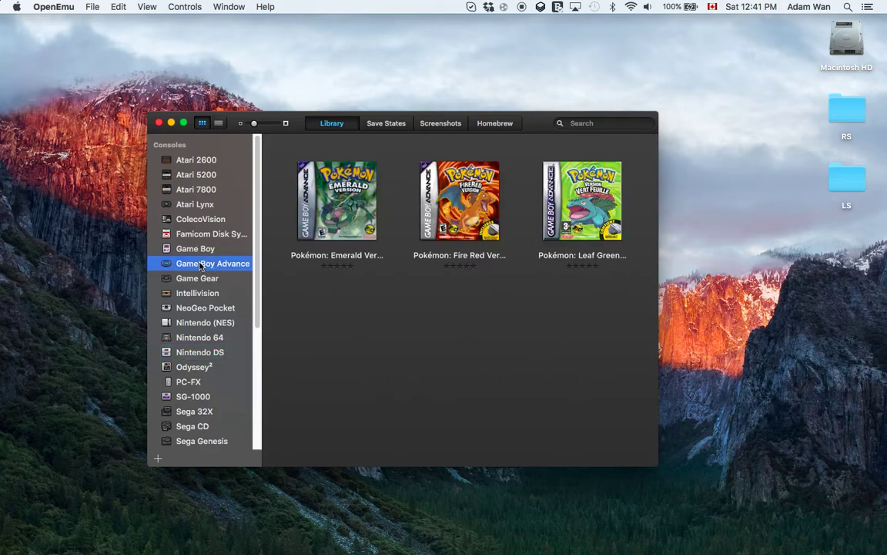
Step: Resume Pokémon: Leaf Green Version from where it was left off and move the selection through the party list
double_click(589, 176)
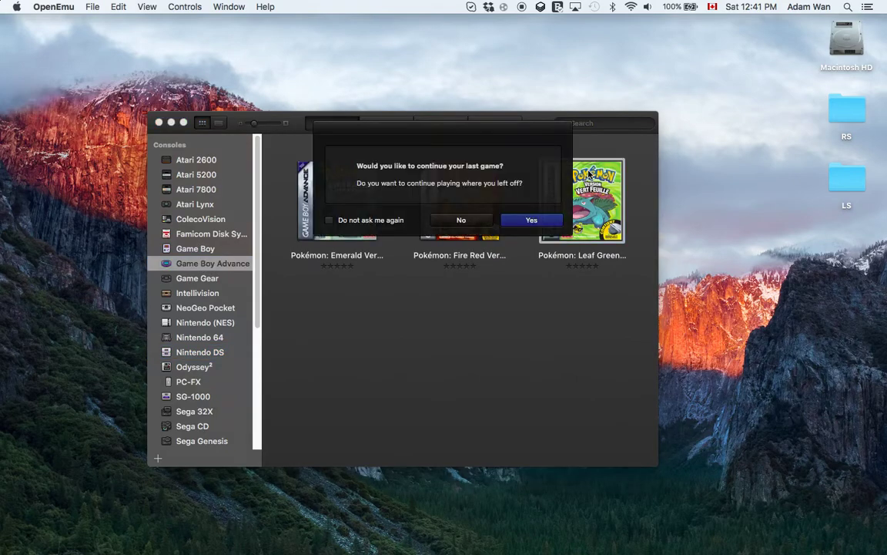
click(532, 220)
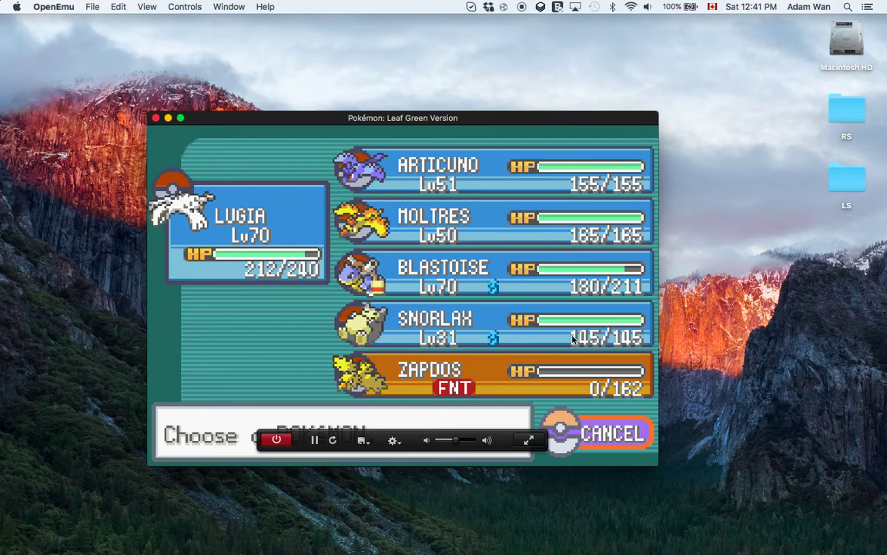
key(Down)
key(Down)
key(Down)
key(Up)
key(Up)
key(Up)
key(Down)
key(Down)
key(Down)
key(Down)
key(Down)
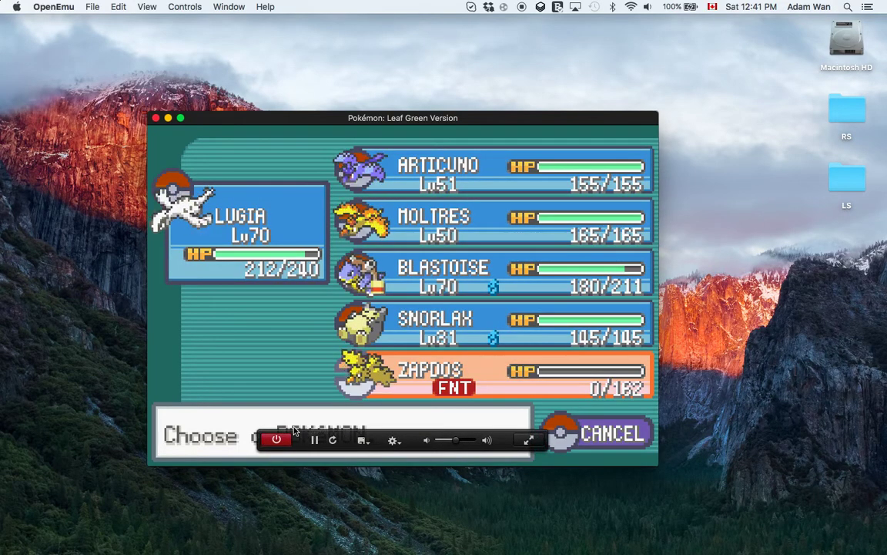
key(Up)
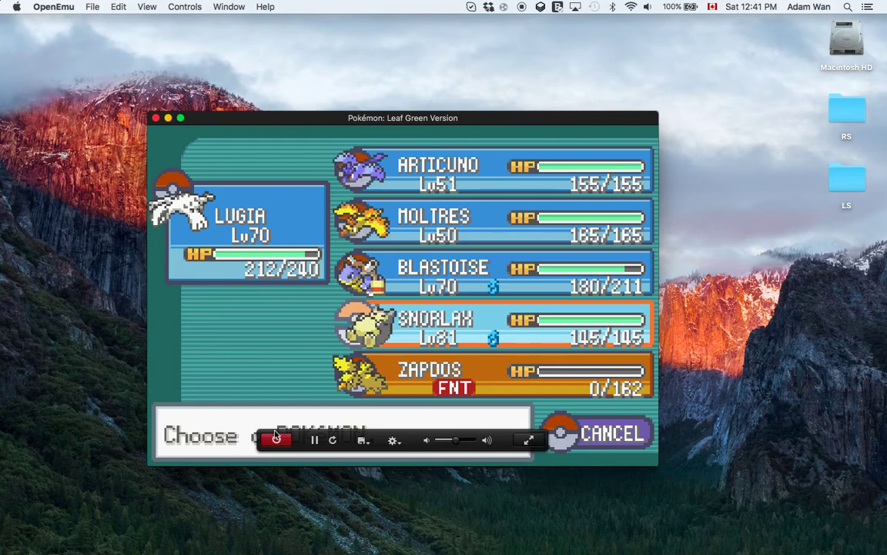
Step: Stop the running Leaf Green game and close the OpenEmu library window
click(272, 437)
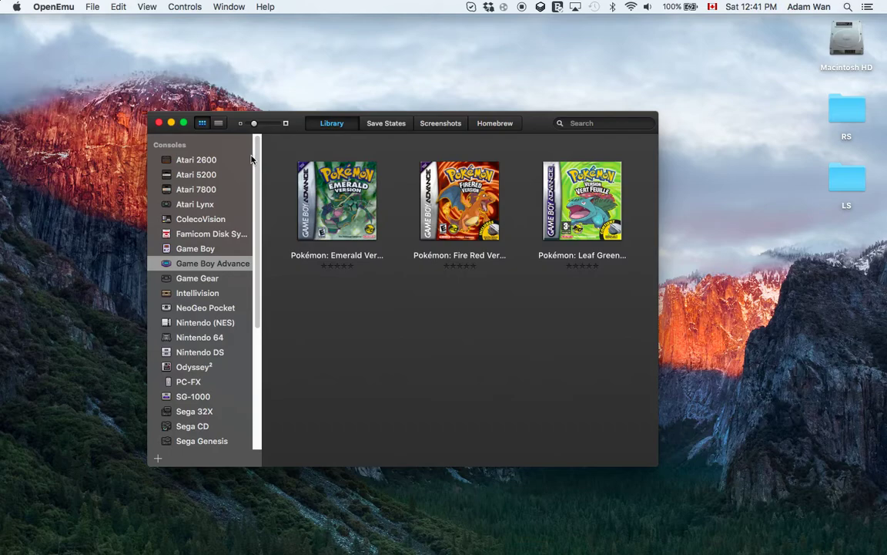
click(159, 122)
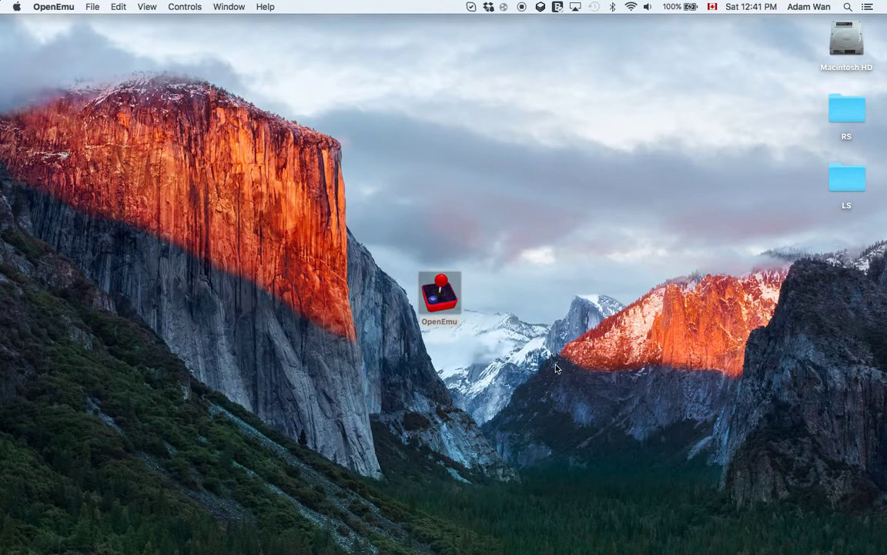
Step: Move the OpenEmu app off the desktop into the LS folder
click(500, 329)
drag(444, 285, 842, 194)
key(super+w)
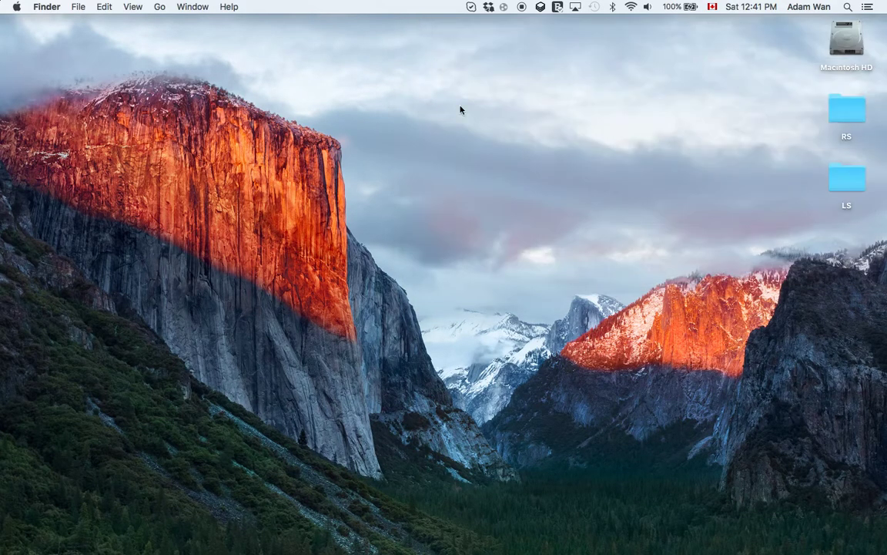
Step: Switch to Chrome, close the Pokemon Fire Red download page and open a new tab
key(super+Tab)
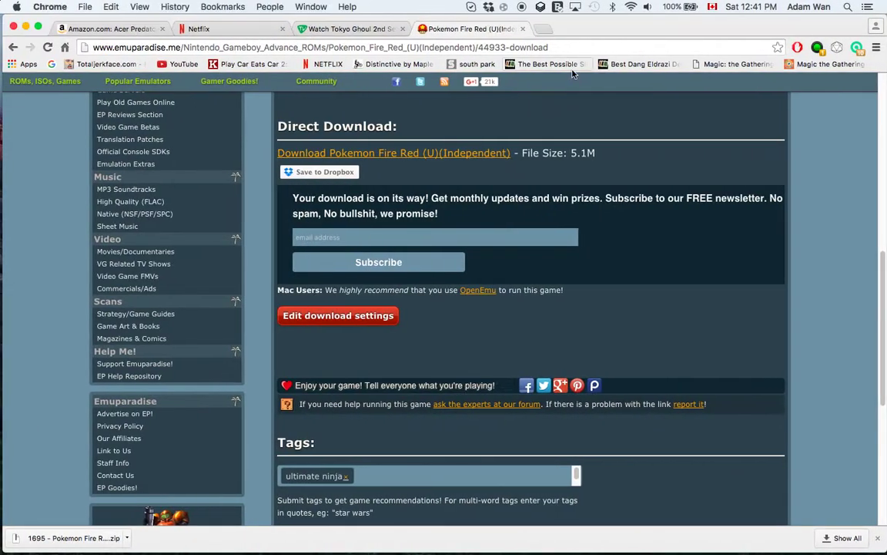
key(super+alt+Left)
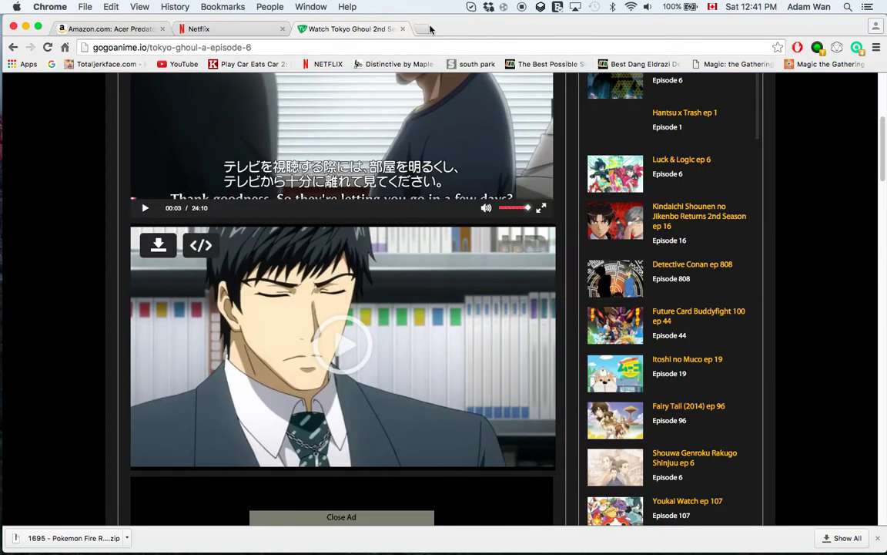
click(524, 29)
key(super+t)
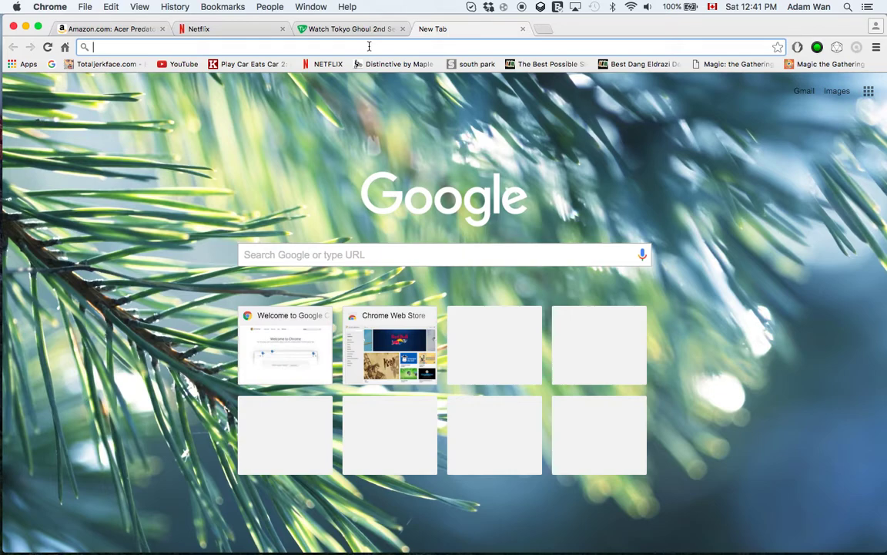
Step: Search Google for "open emu" and open the OpenEmu - Multiple Video Game System website
text(open e)
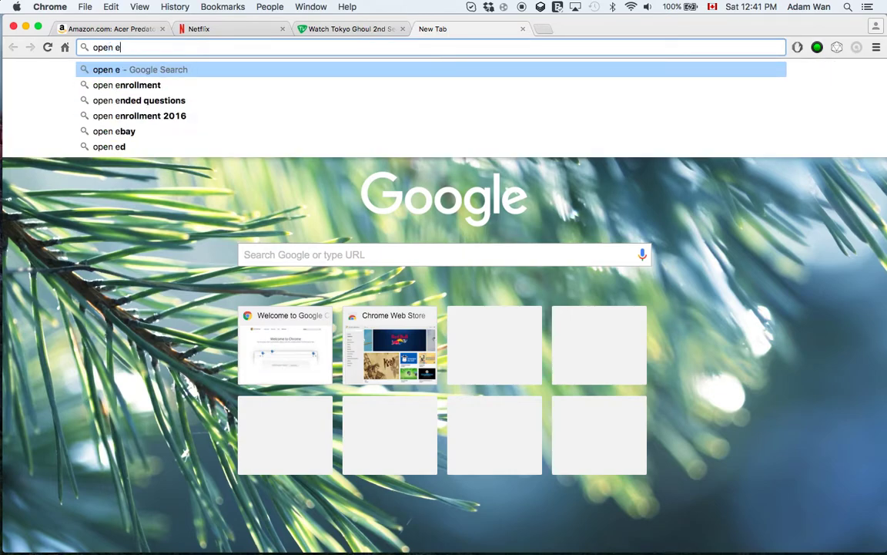
text(mu\)
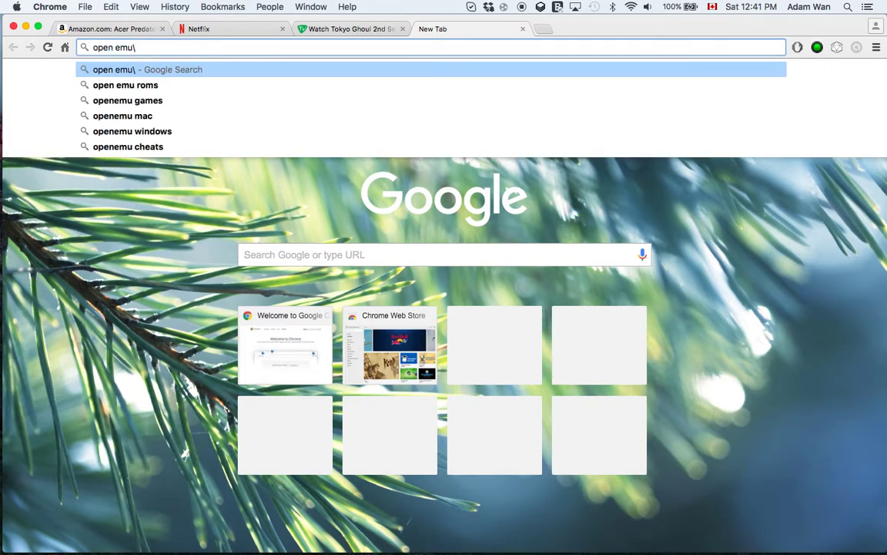
key(BackSpace)
key(Return)
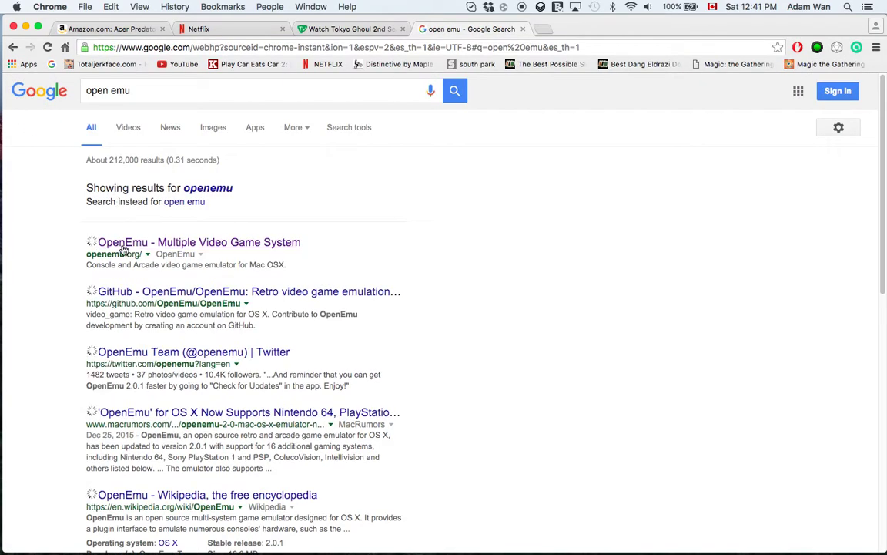
click(123, 243)
Step: Look over the OpenEmu home page and download the app
scroll(232, 221, down, 2)
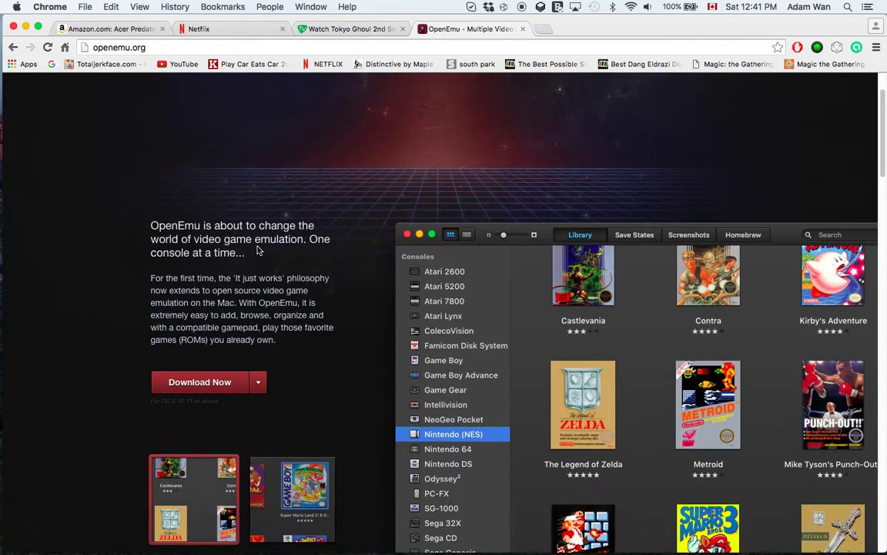
scroll(362, 317, down, 5)
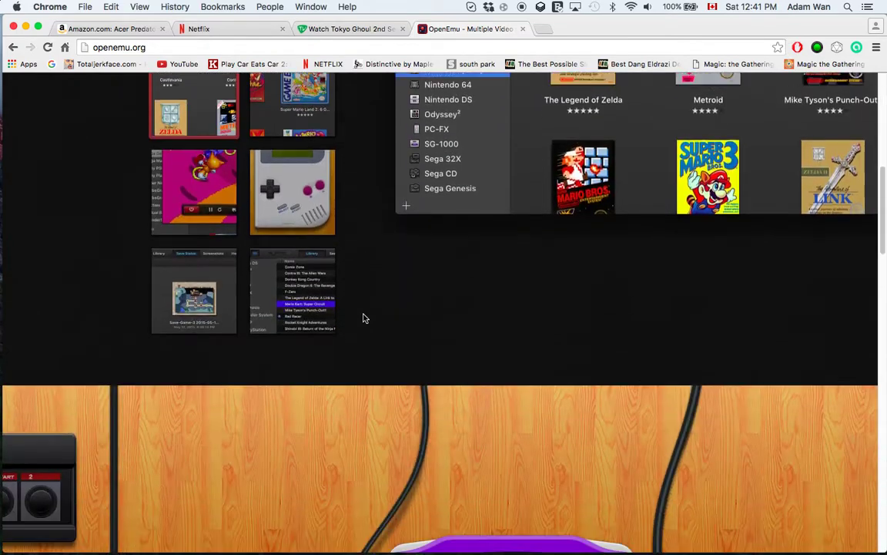
scroll(366, 318, down, 6)
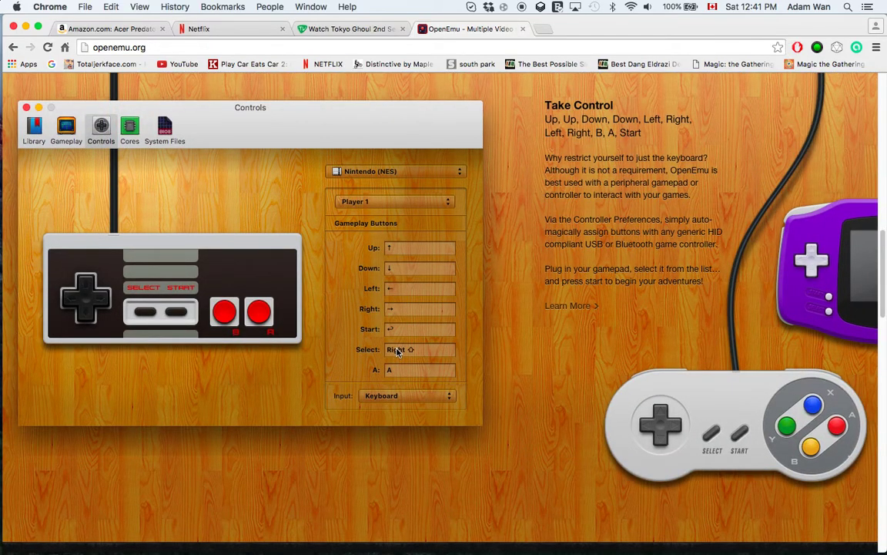
scroll(398, 351, up, 10)
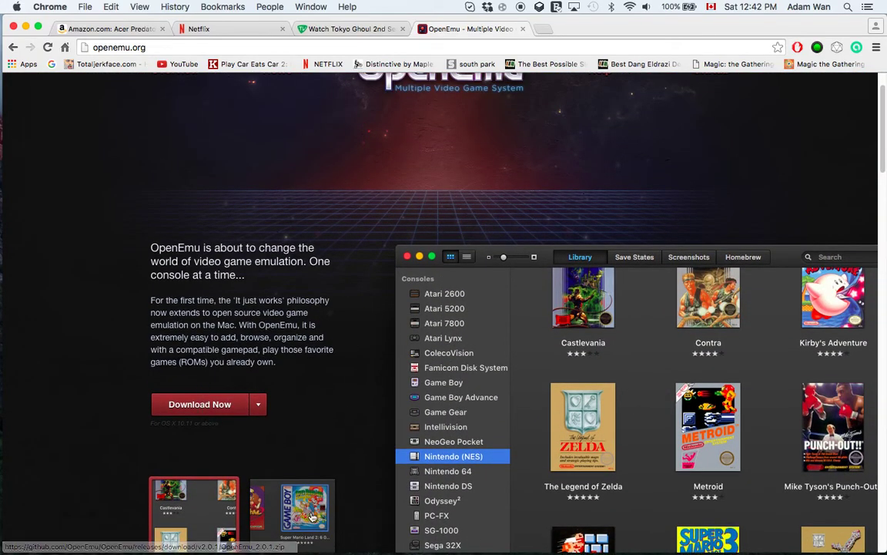
scroll(426, 454, up, 2)
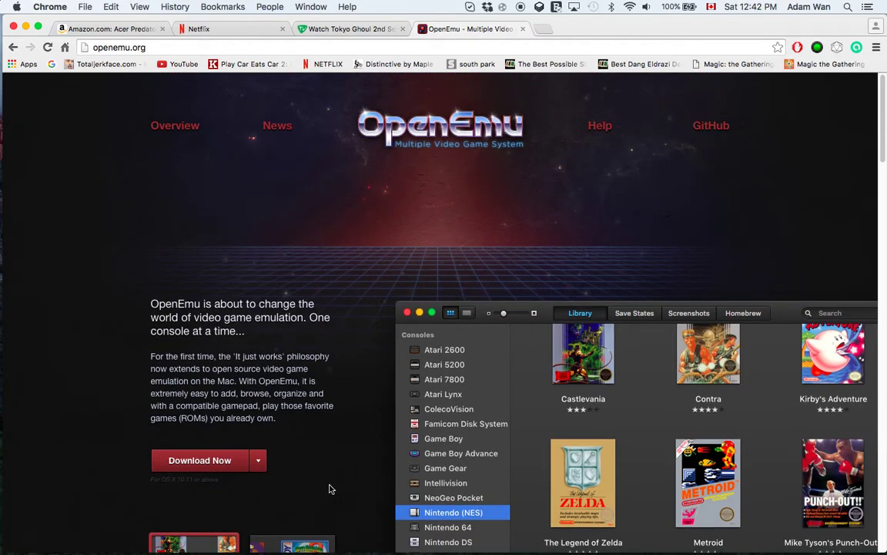
click(208, 460)
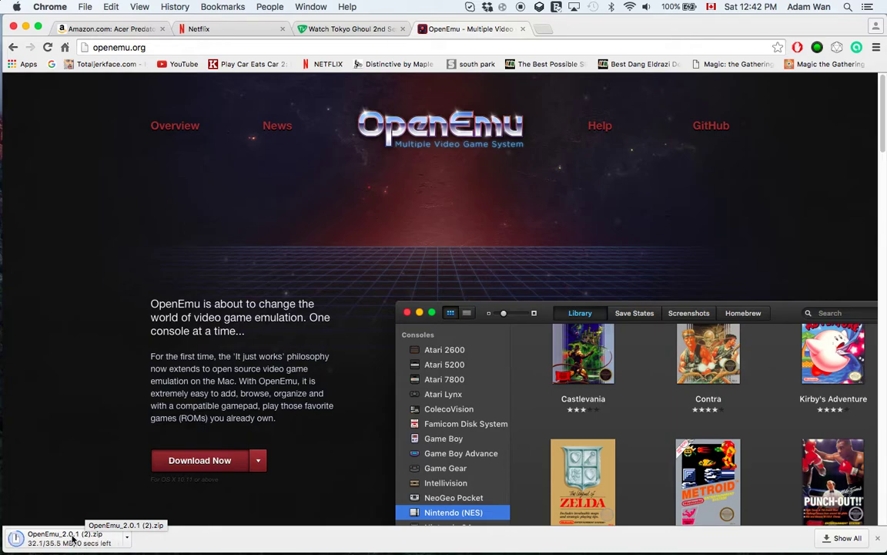
Step: Place the downloaded OpenEmu_2.0.1 (2).zip on the desktop, hide the browser and unpack the archive there
drag(67, 537, 462, 355)
key(super+h)
double_click(462, 355)
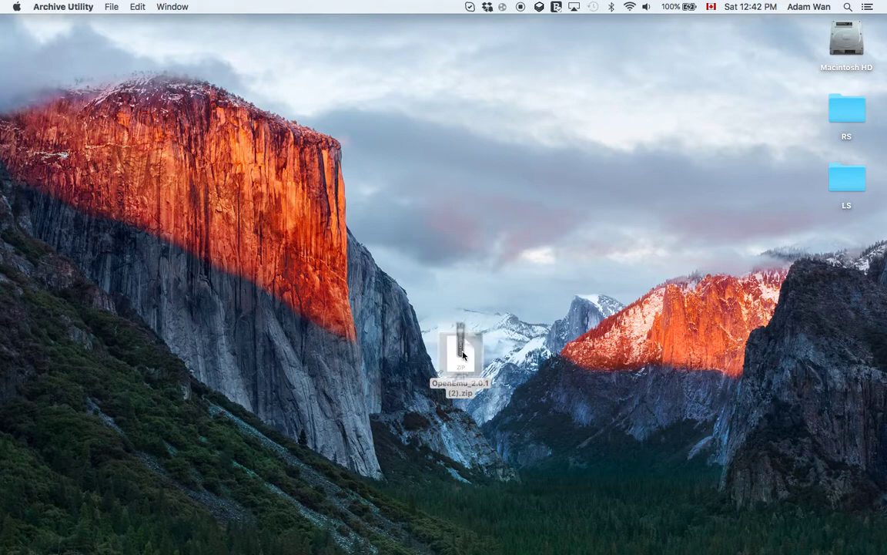
click(502, 352)
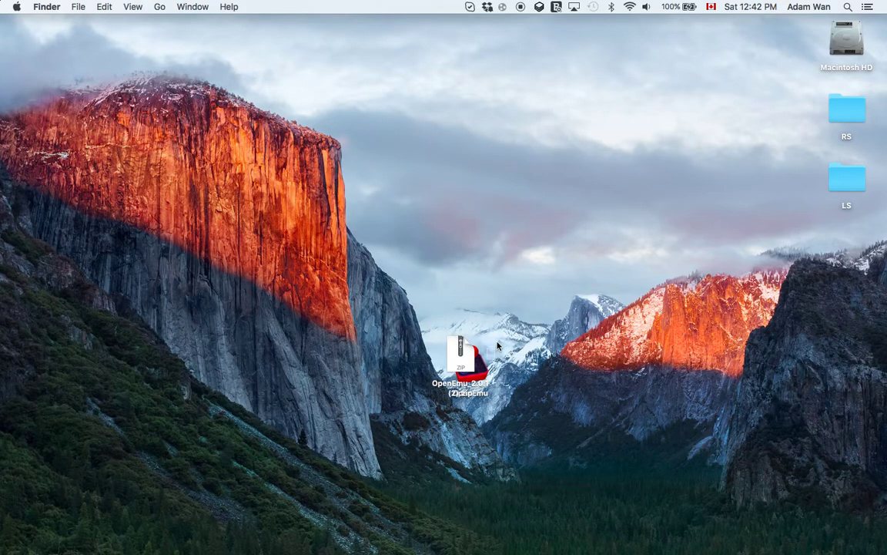
Step: Move the unpacked OpenEmu app clear of the zip file, launch it and close its library window
drag(479, 367, 471, 271)
double_click(472, 271)
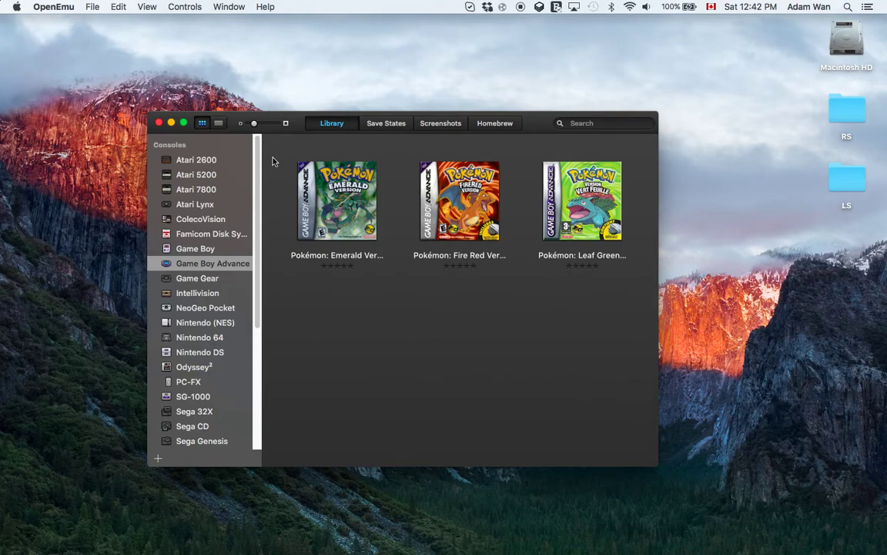
click(158, 122)
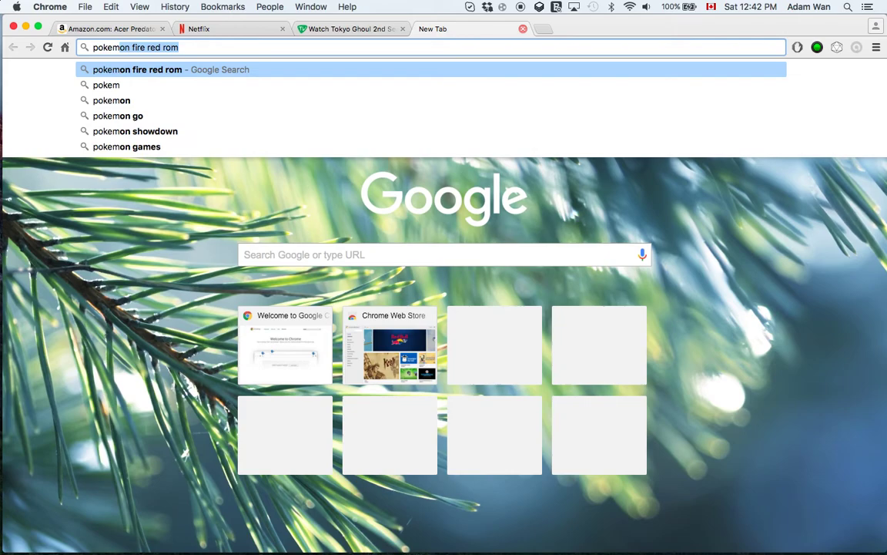
Step: Search Google for "pokemon fire red rom" and start the direct download of Pokemon Fire Red (U)(Independent) from Emuparadise
key(Return)
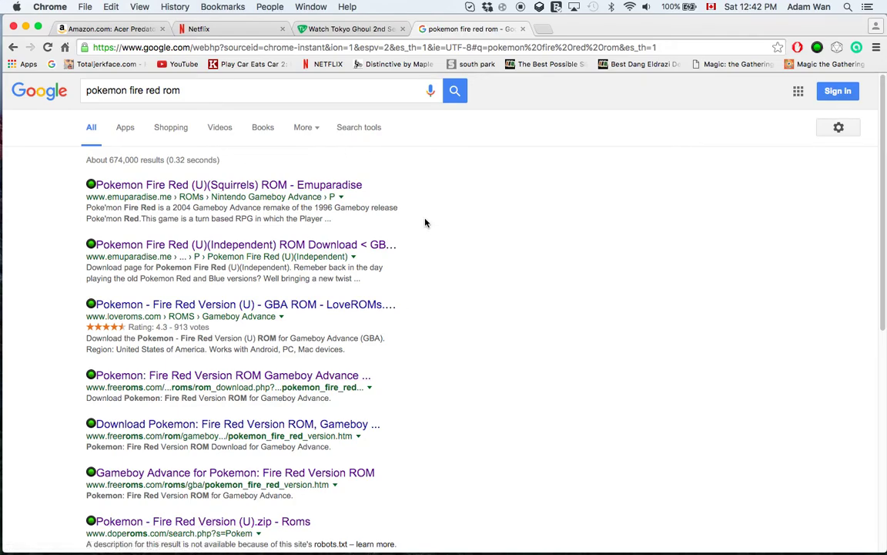
click(376, 243)
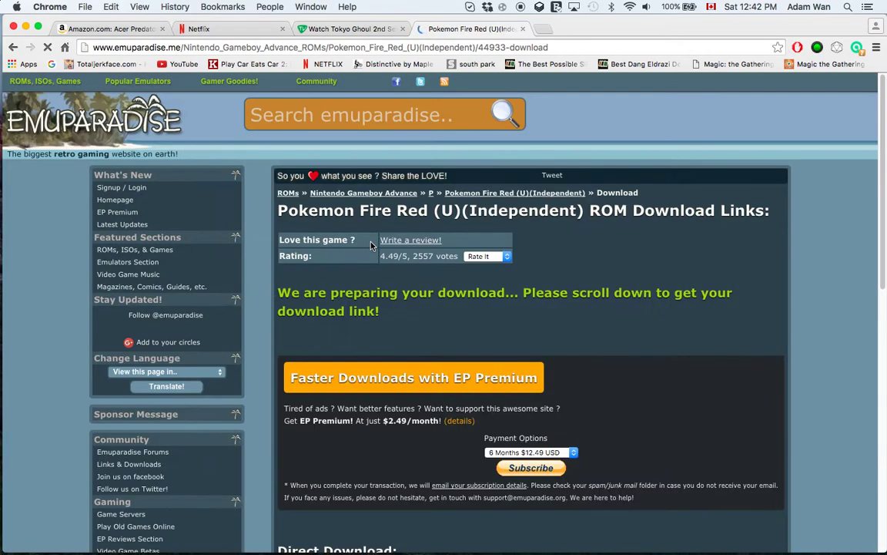
scroll(364, 447, down, 5)
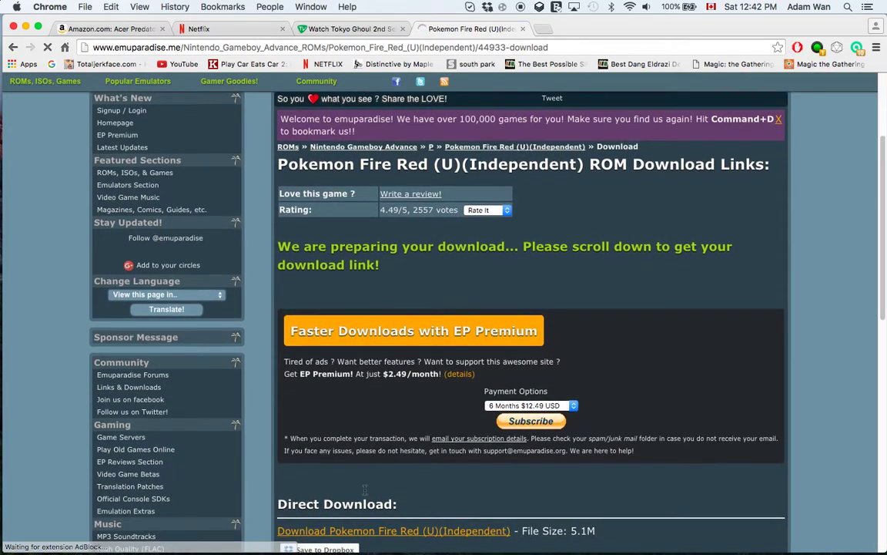
scroll(364, 489, down, 3)
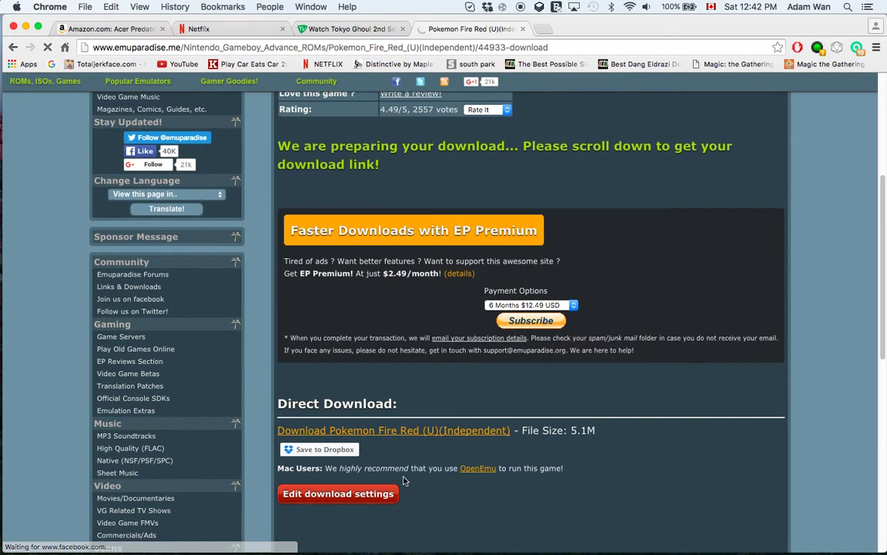
click(382, 429)
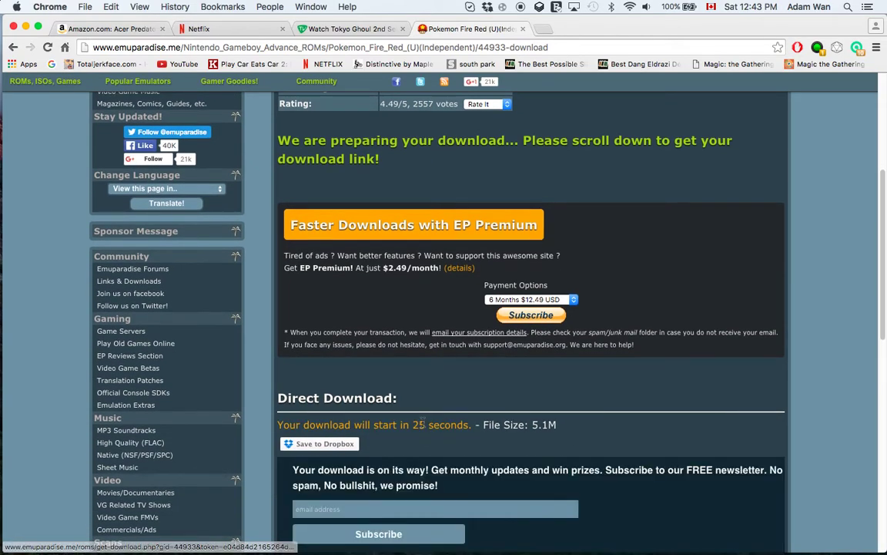
Step: Download the Pokemon Fire Red (U)(Independent) ROM archive from the page's Direct Download section
scroll(422, 423, down, 1)
scroll(471, 384, down, 1)
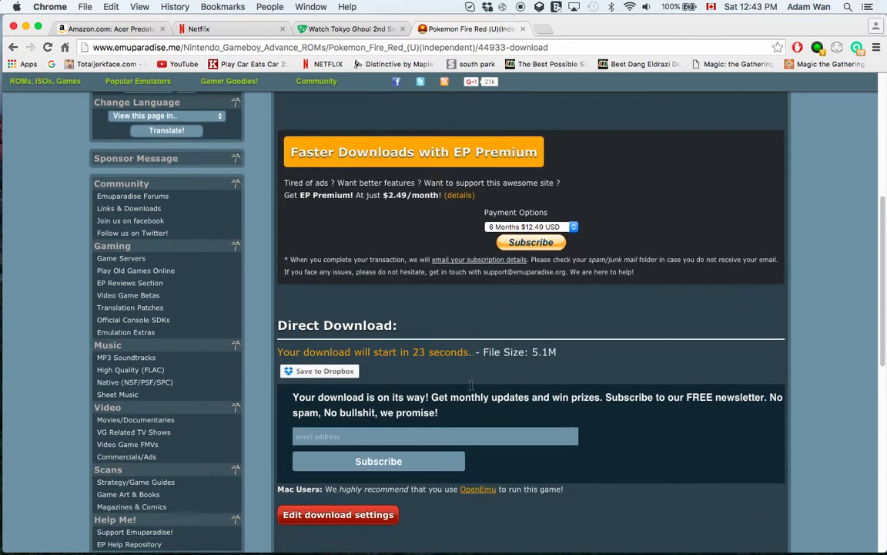
scroll(472, 385, down, 1)
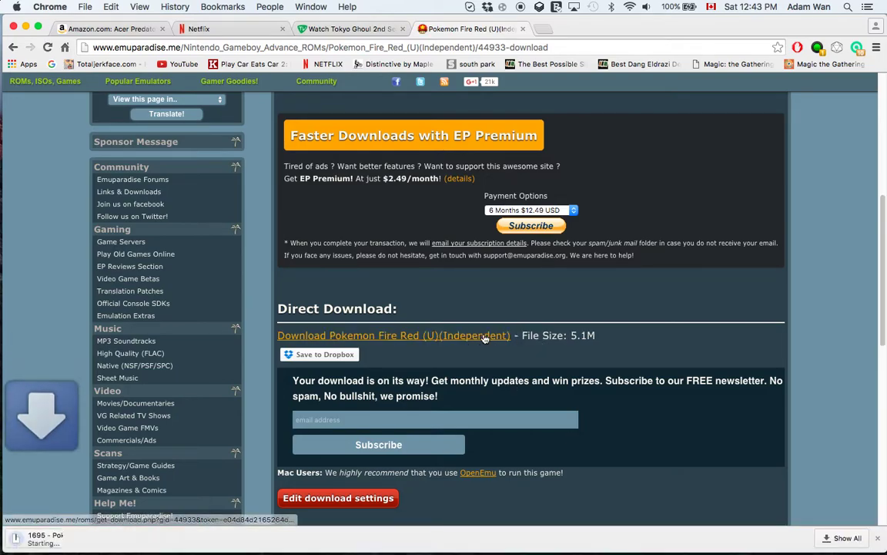
click(543, 28)
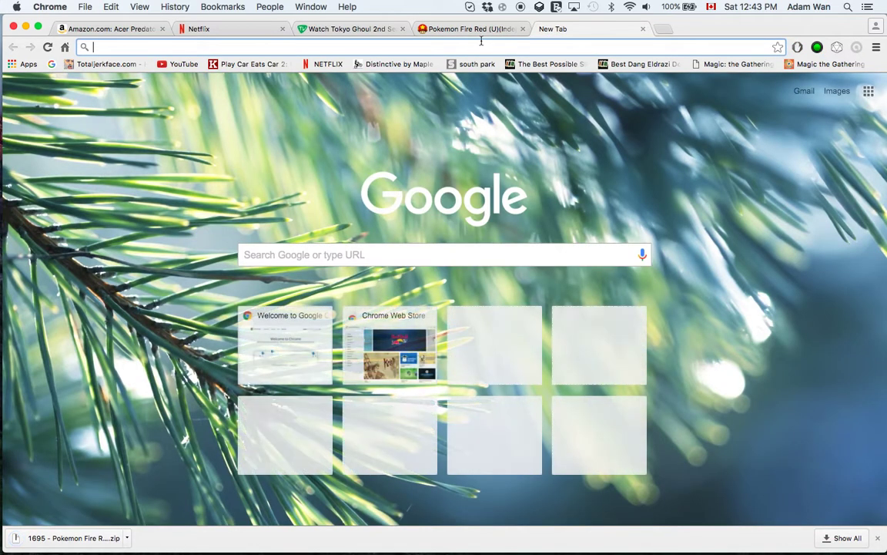
click(481, 30)
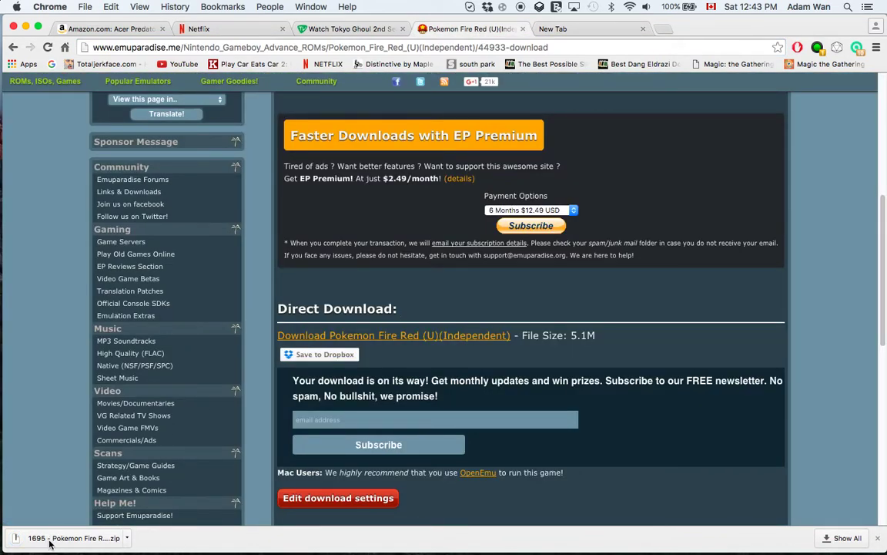
Step: Place the downloaded Pokemon Fire Red zip on the desktop, unpack it there and move the extracted .gba file clear of the archive
drag(50, 544, 571, 284)
key(F11)
double_click(550, 276)
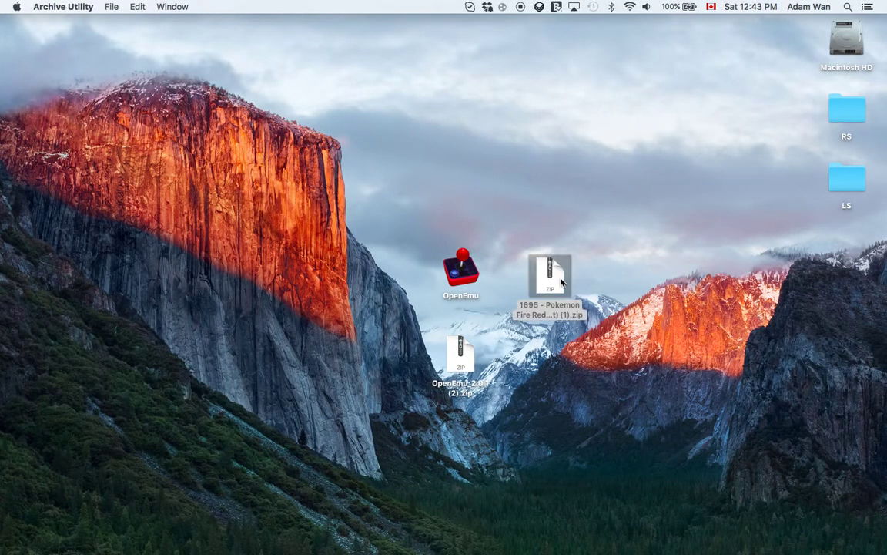
drag(554, 297, 522, 192)
click(639, 204)
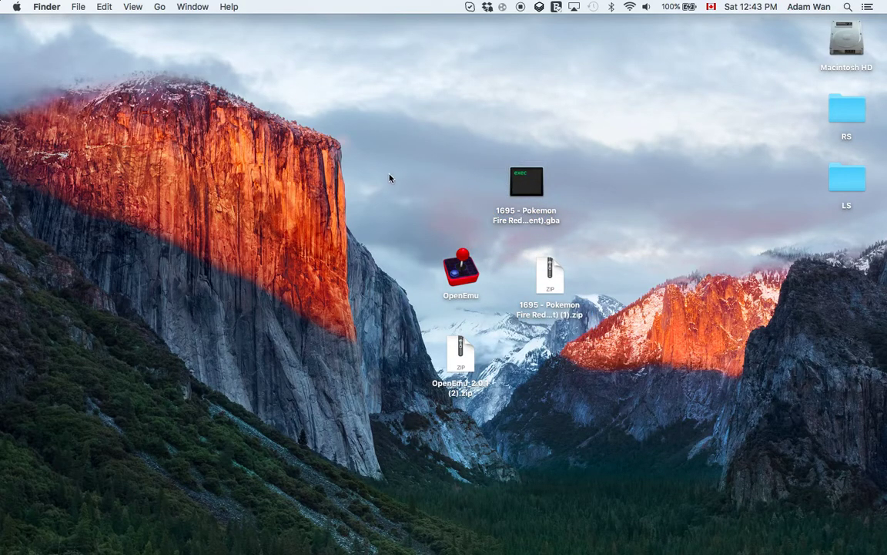
Step: Try to open the extracted Pokemon Fire Red .gba file from the desktop, then close the OpenEmu library window
right_click(530, 183)
click(548, 191)
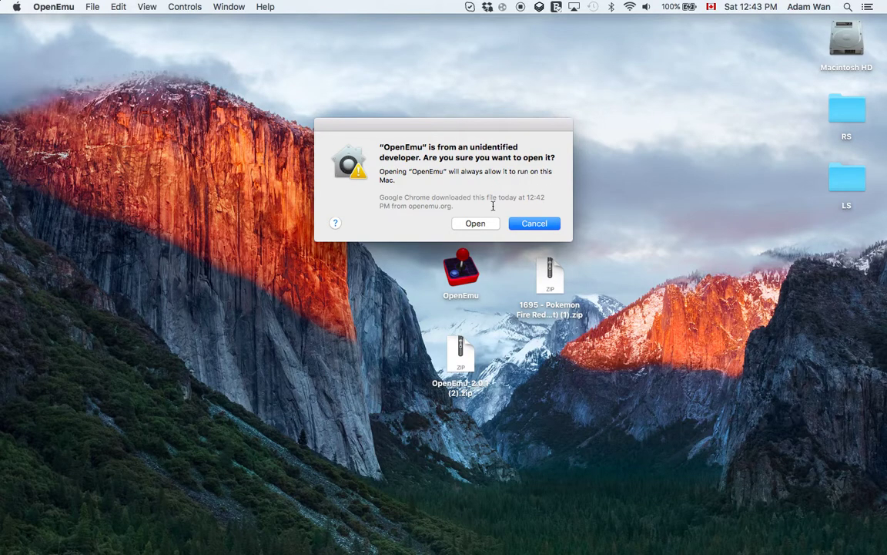
click(523, 224)
double_click(529, 191)
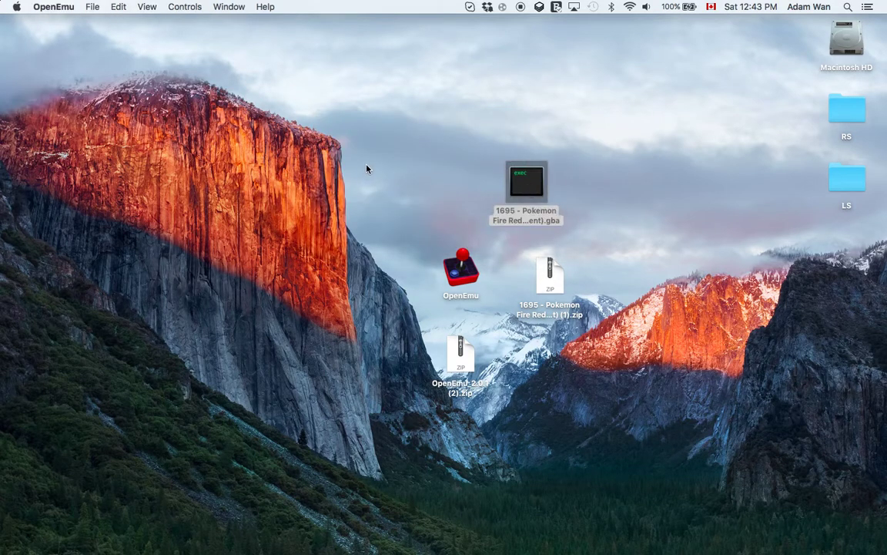
key(Return)
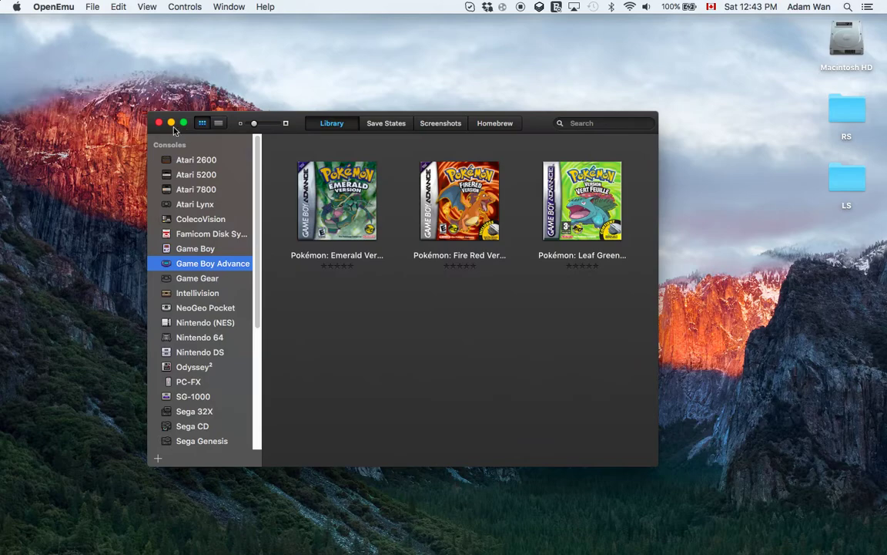
click(80, 29)
click(158, 123)
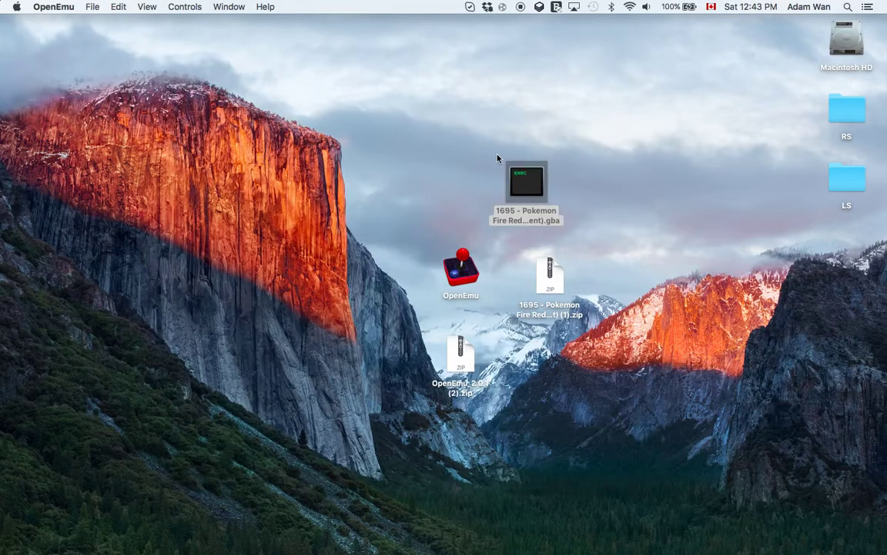
Step: Open the Pokemon Fire Red .gba file in OpenEmu, advance past the title screen and stop the emulation
right_click(523, 186)
click(538, 188)
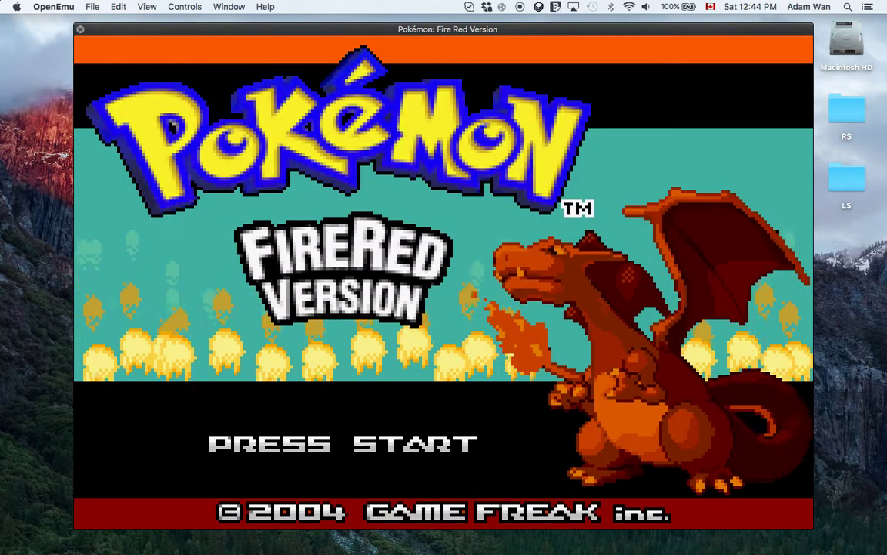
key(Return)
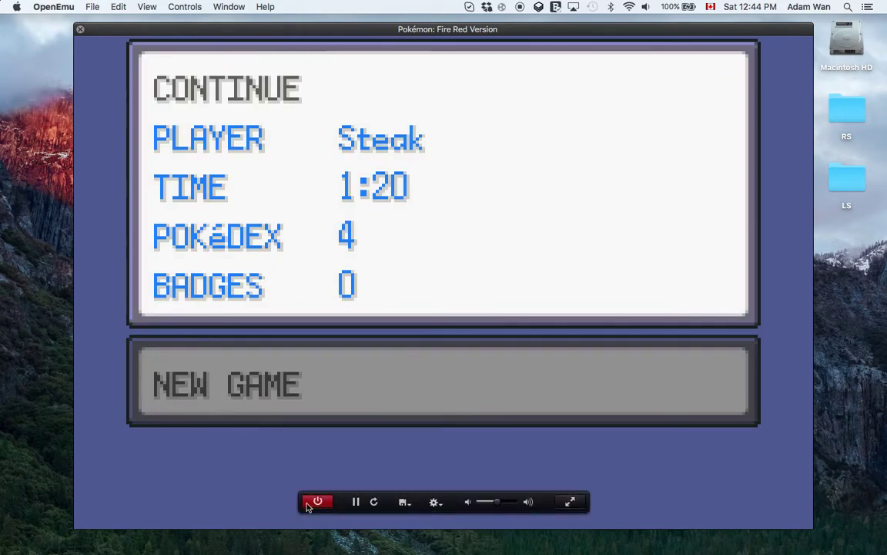
click(315, 500)
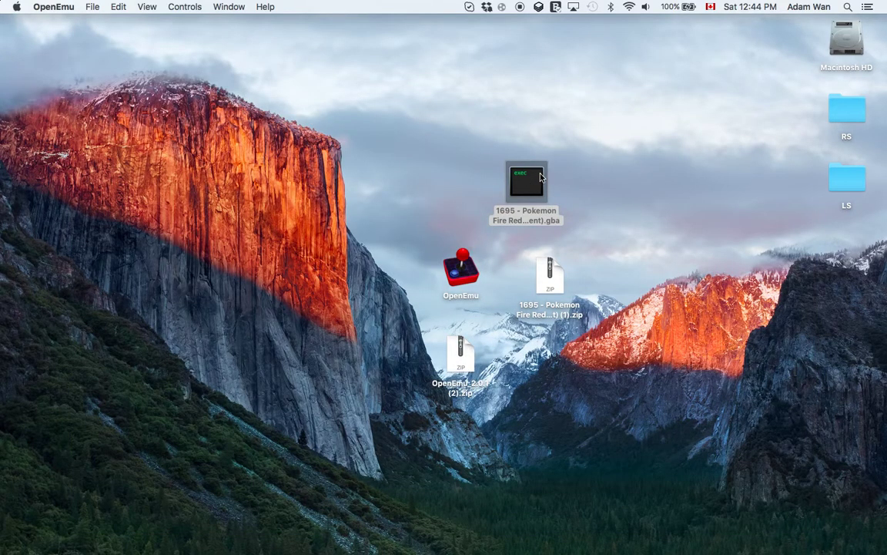
right_click(542, 174)
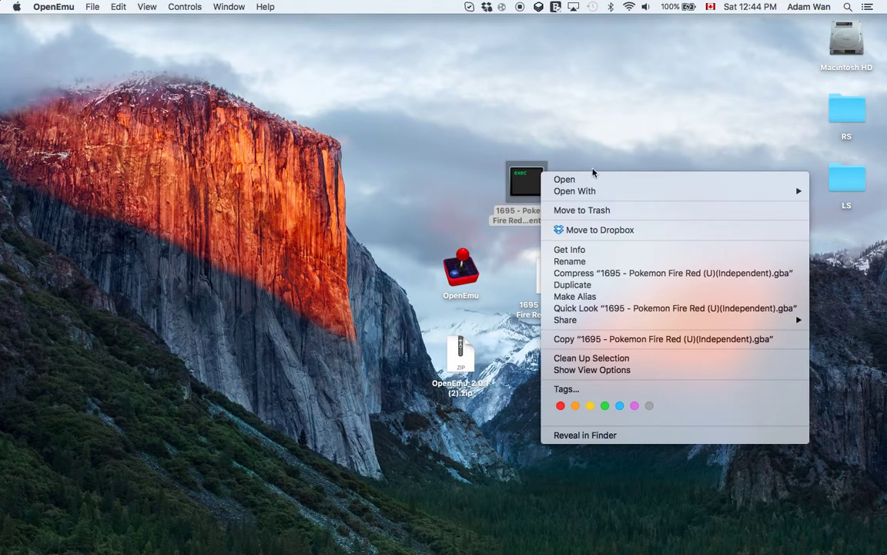
click(429, 139)
click(401, 171)
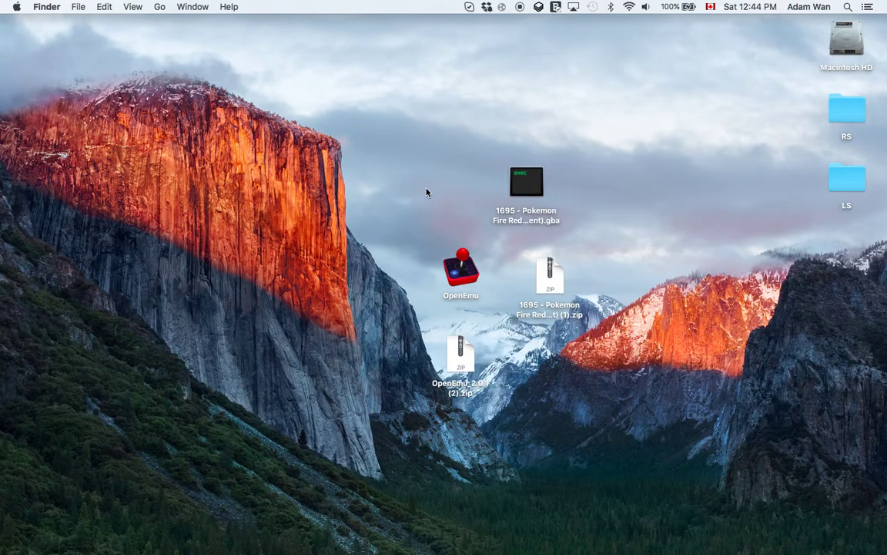
Step: Try to launch the OpenEmu app directly from the desktop and dismiss the unidentified-developer alert
click(462, 271)
double_click(462, 271)
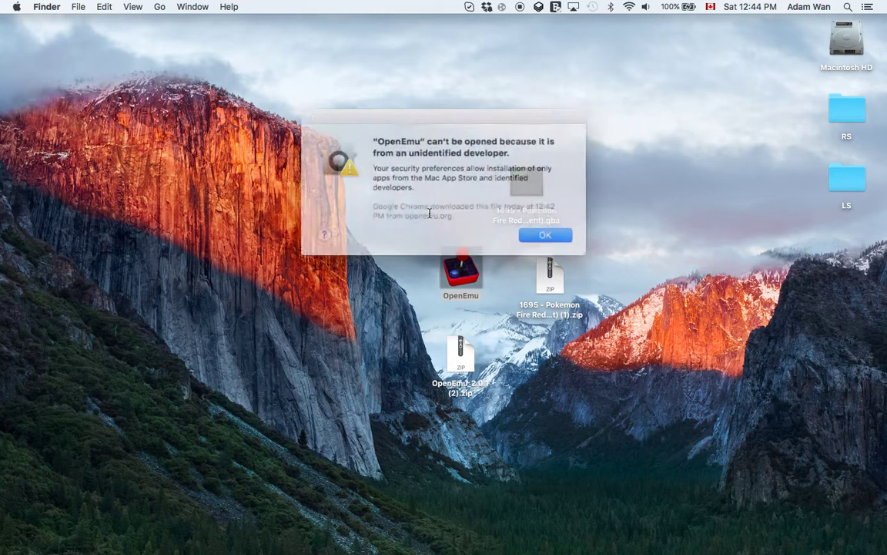
click(531, 231)
click(396, 246)
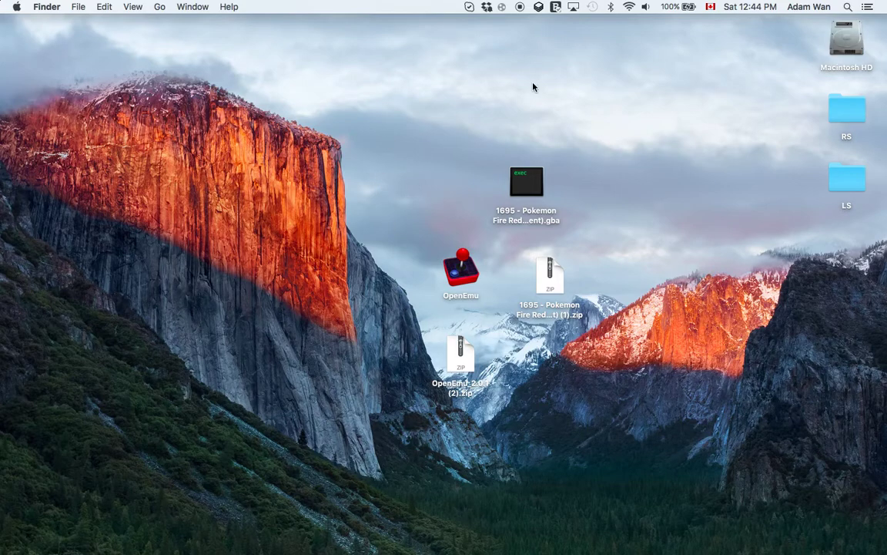
key(ctrl+Left)
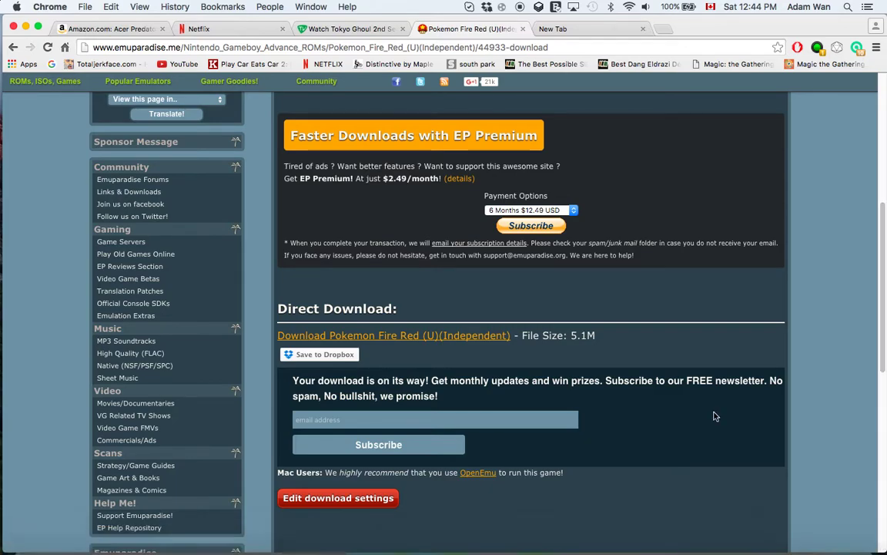
scroll(715, 416, up, 5)
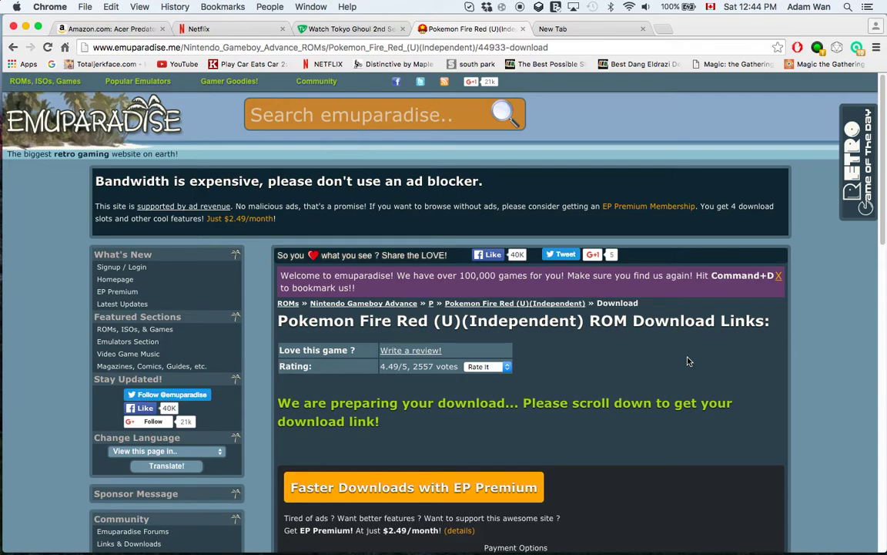
key(ctrl+Right)
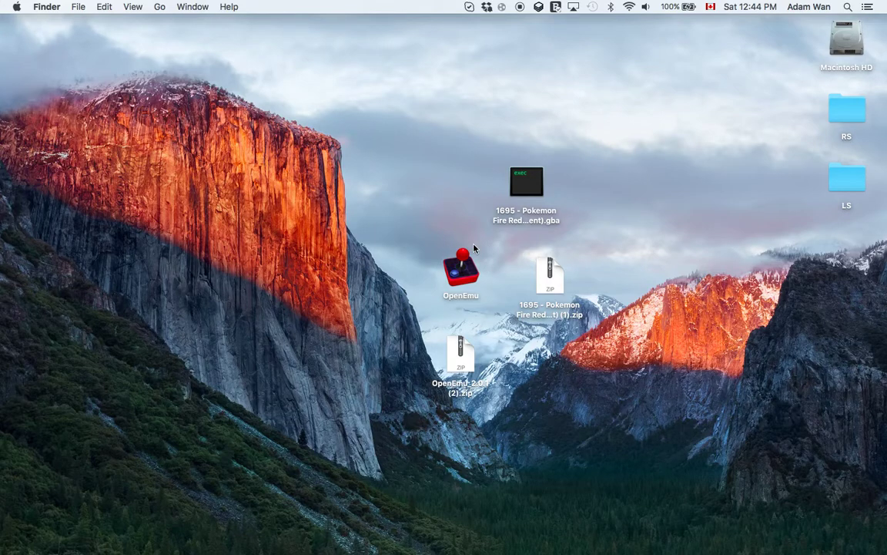
mouse_move(604, 535)
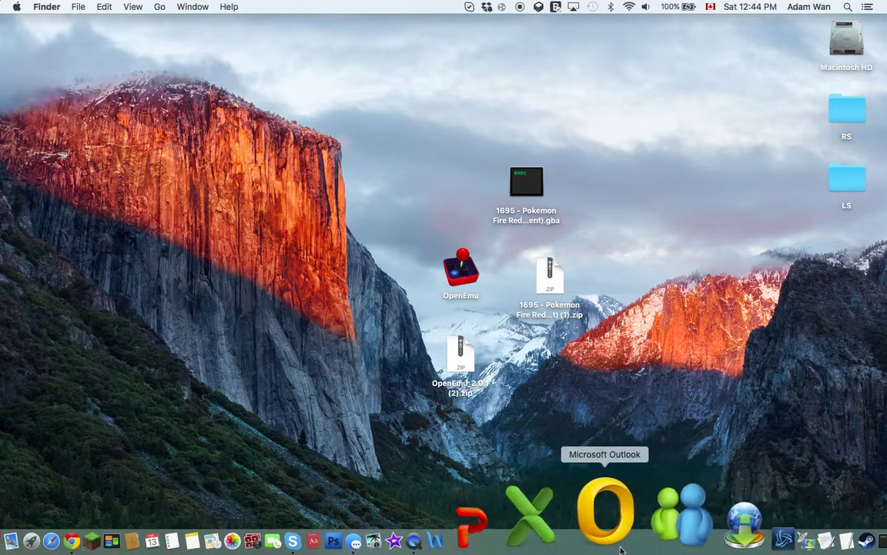